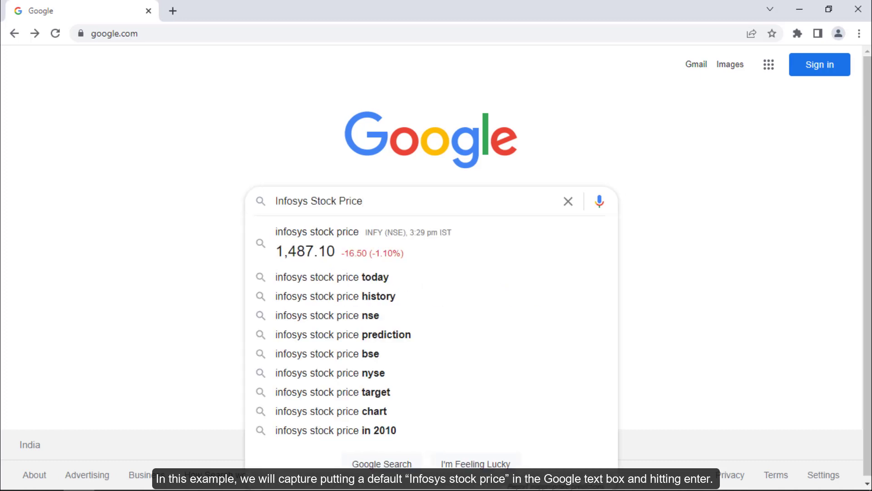
Step: Run the Google search for "Infosys Stock Price"
key(Return)
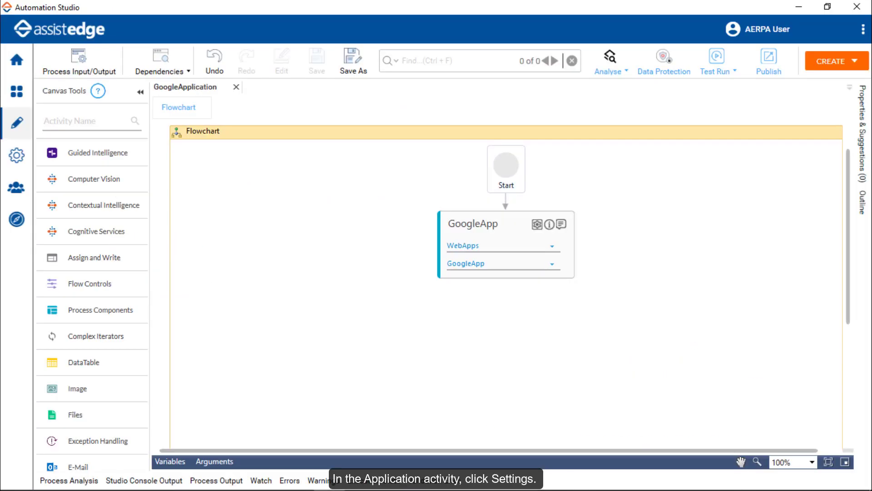
Step: In Automation Studio, start a Web Mode capture from the GoogleApp activity's settings and capture the Google search text box
click(536, 224)
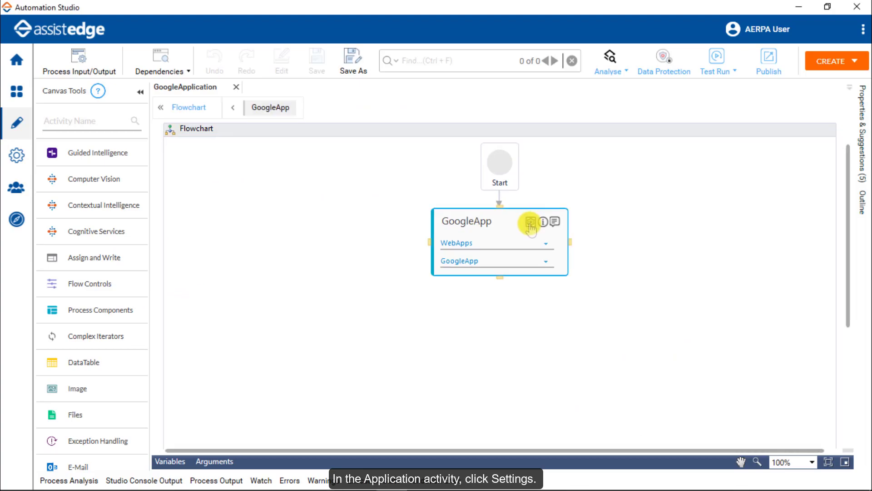
click(559, 283)
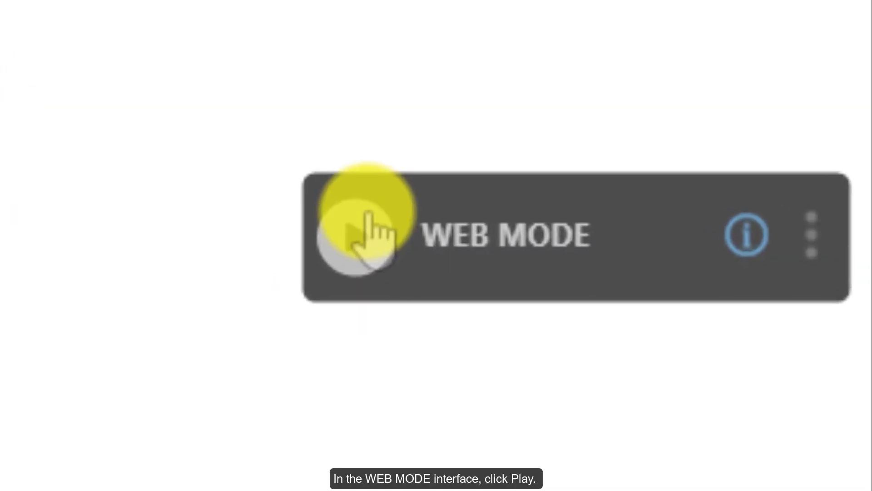
click(747, 261)
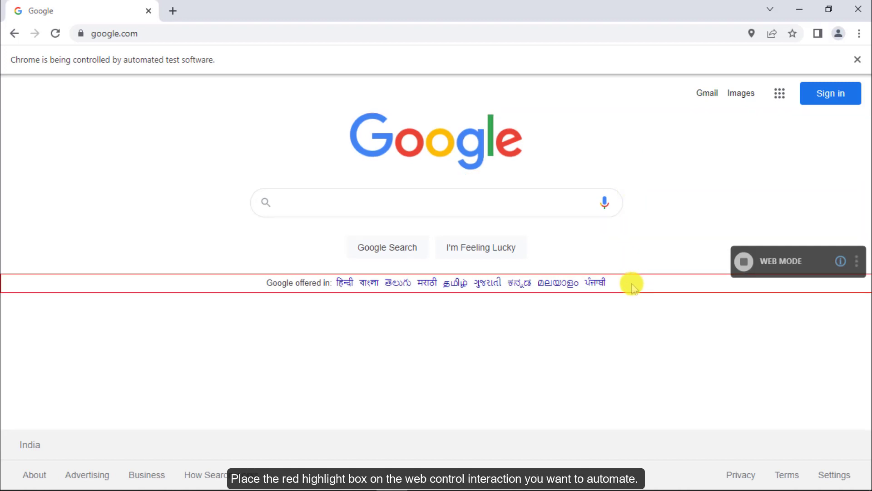
click(555, 213)
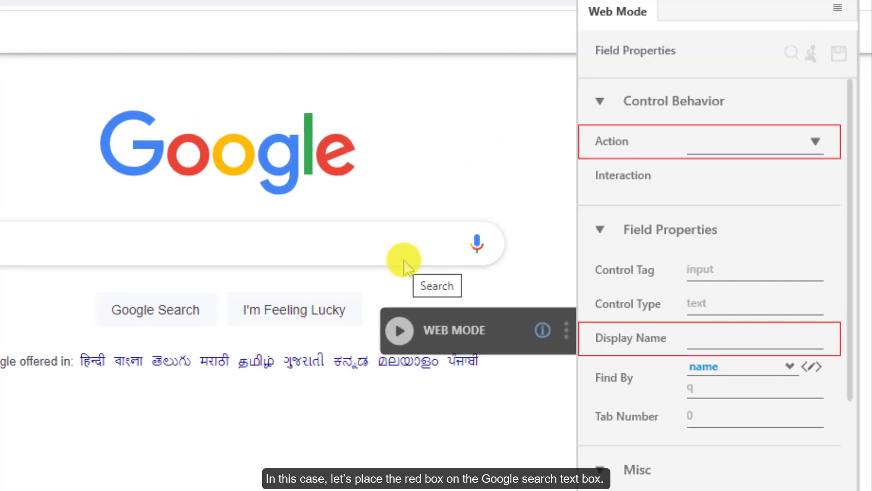
Step: Set the search box action to Set Value, with "Infosys Stock Value" as the input source and its adjoining checkbox enabled
click(756, 149)
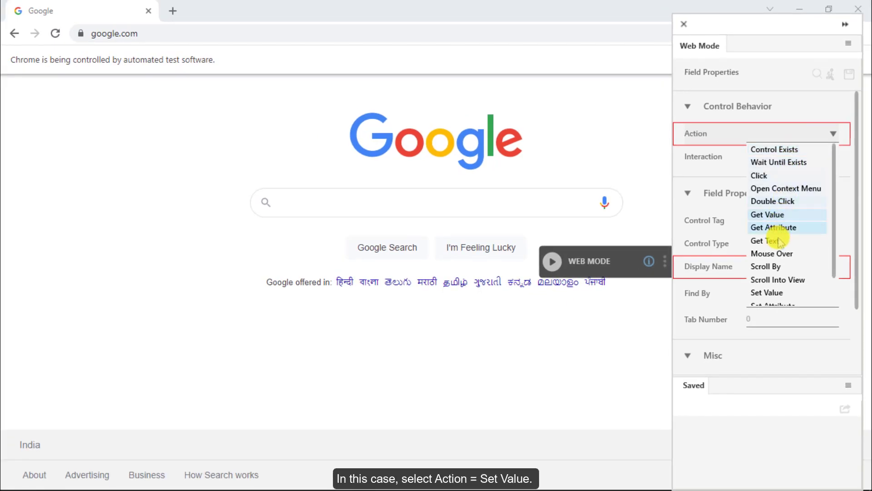
click(778, 293)
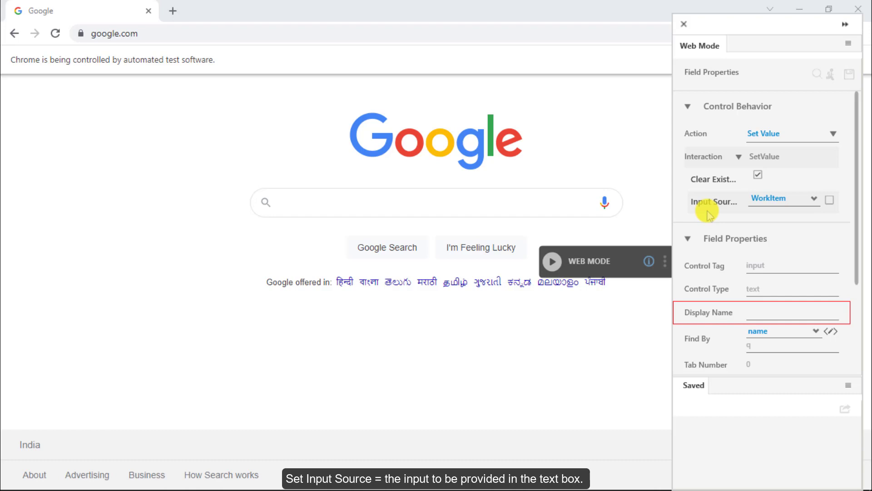
click(808, 205)
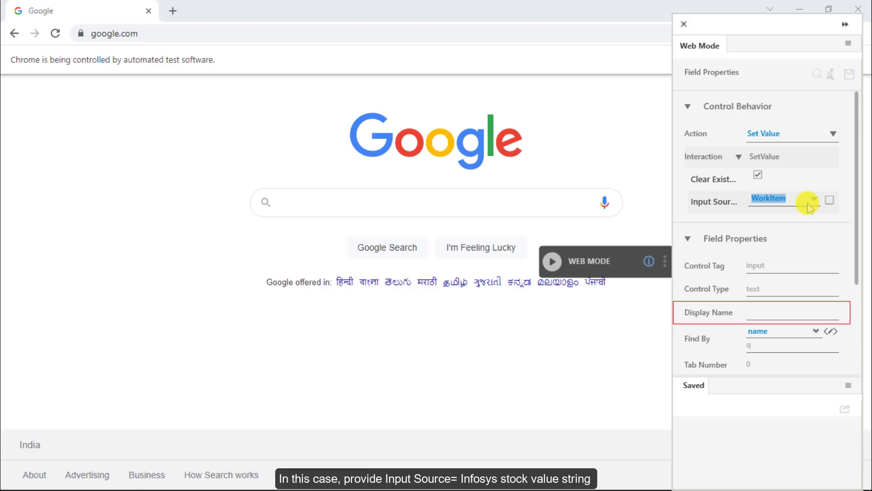
text(Infosys Stock )
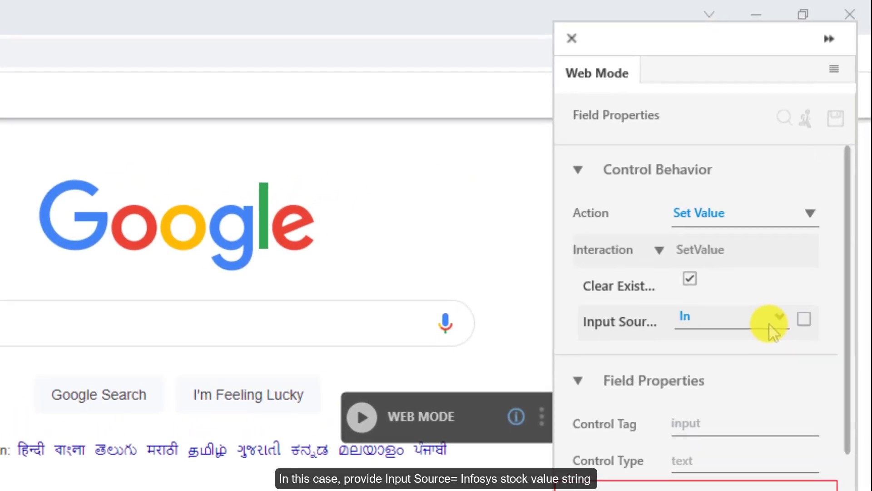
text(Value)
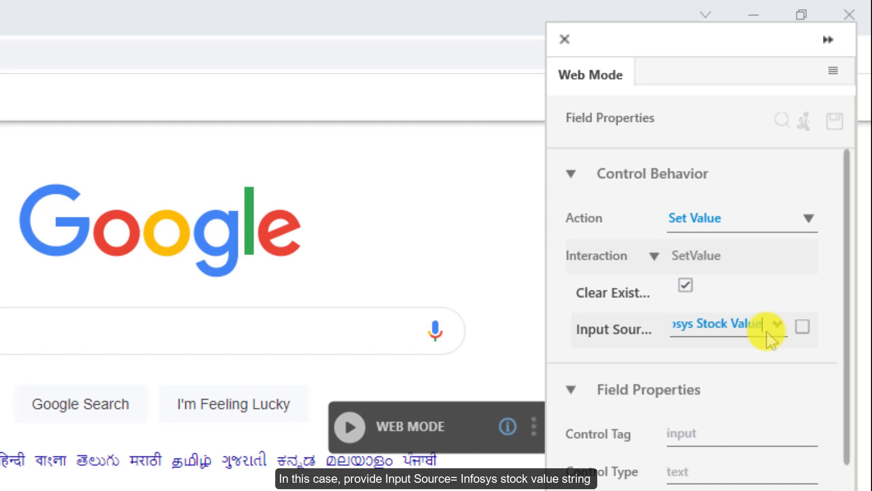
click(803, 327)
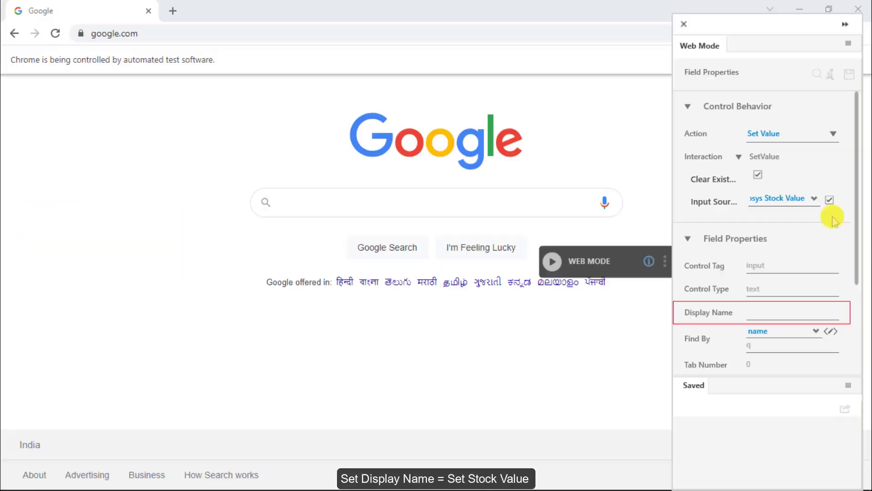
Step: Give the interaction the display name "Set Stock Value", then test-run and save it
click(804, 313)
text(Set Stock Value)
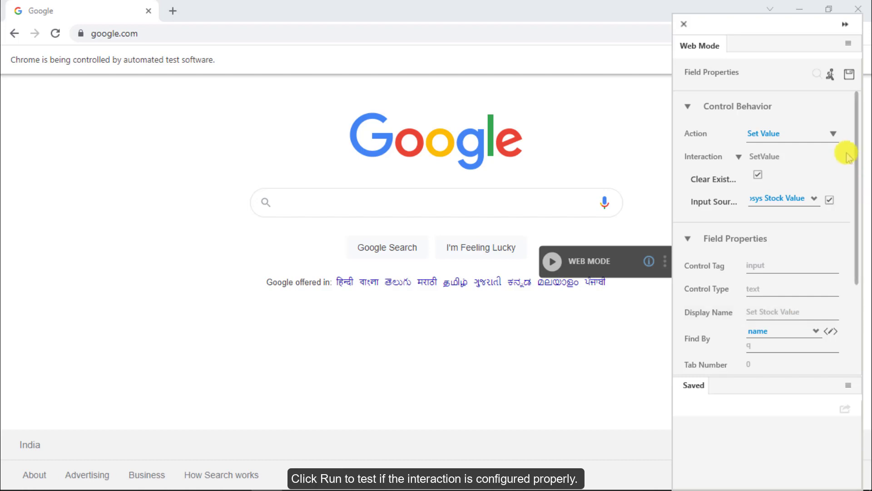
click(830, 77)
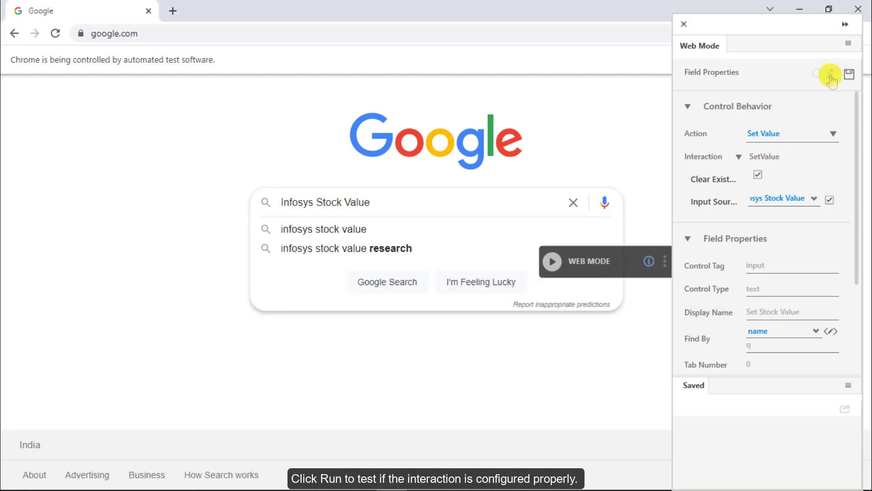
click(849, 74)
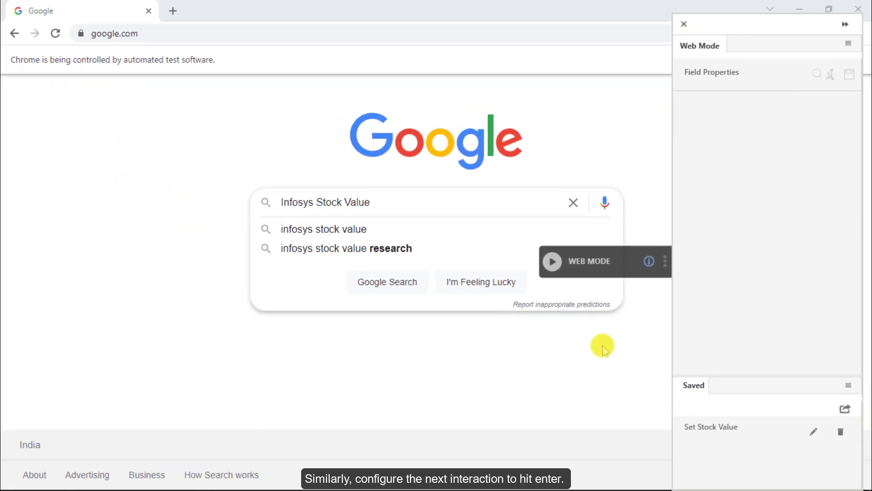
Step: Capture the Google search box again and set its action to Send Keys with the Enter key
click(552, 262)
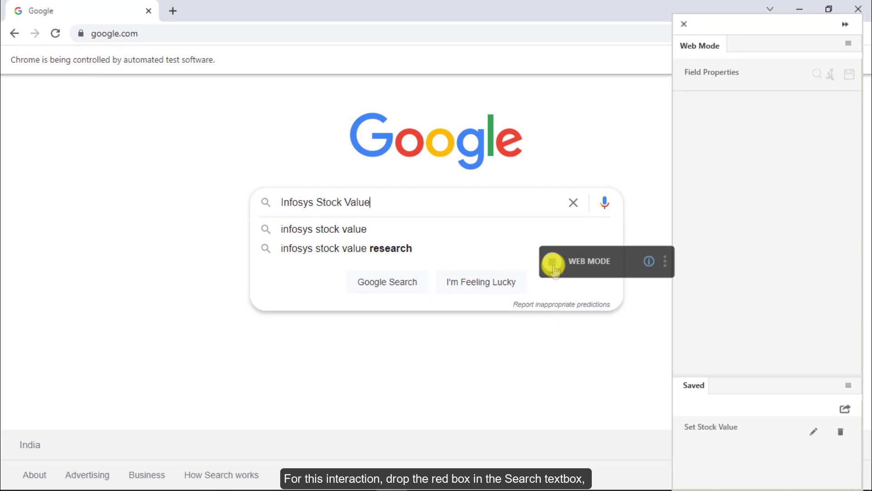
click(472, 205)
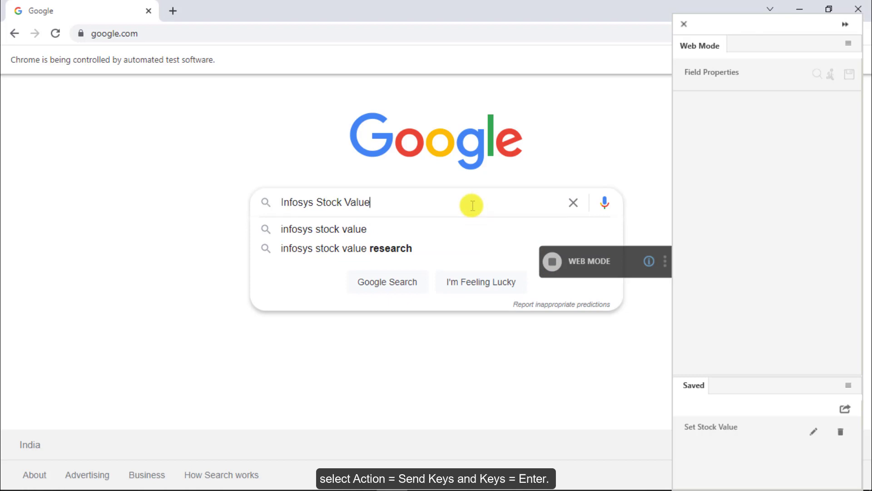
click(788, 136)
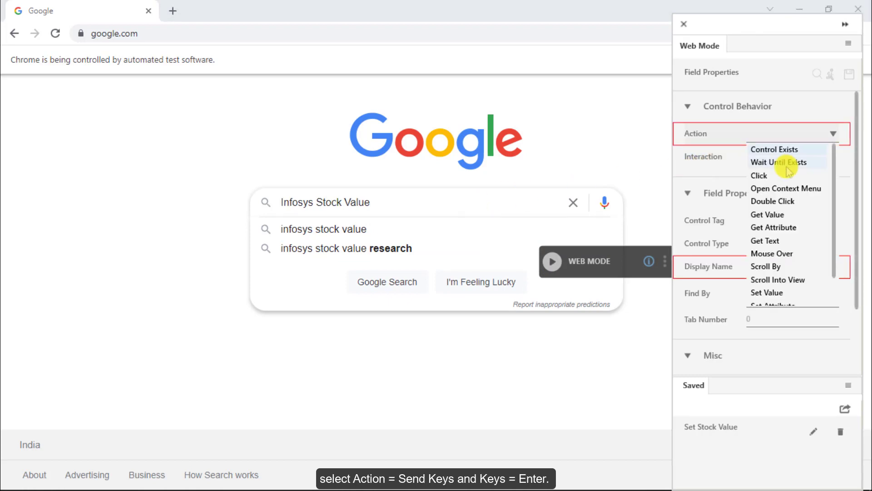
scroll(772, 218, down, 2)
click(773, 285)
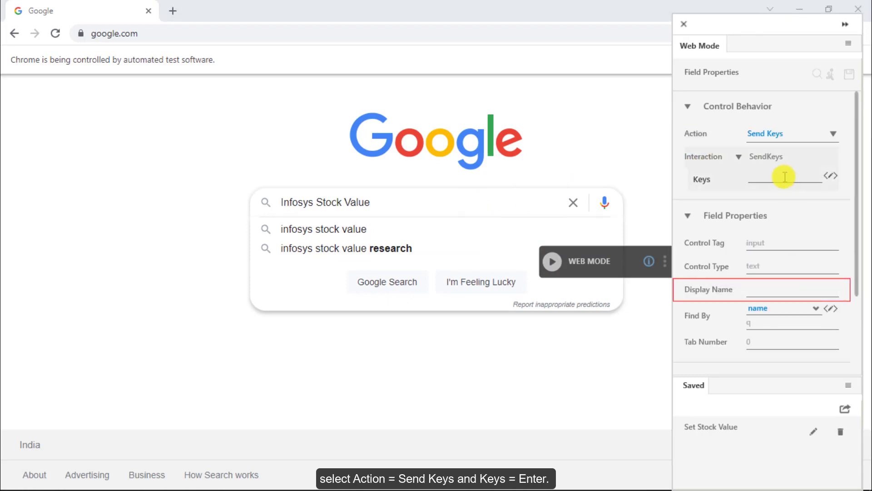
click(831, 175)
click(496, 208)
click(394, 252)
click(574, 330)
Step: Give the Send Keys interaction the display name "Hit Enter", then test-run and save it
click(761, 290)
text(H)
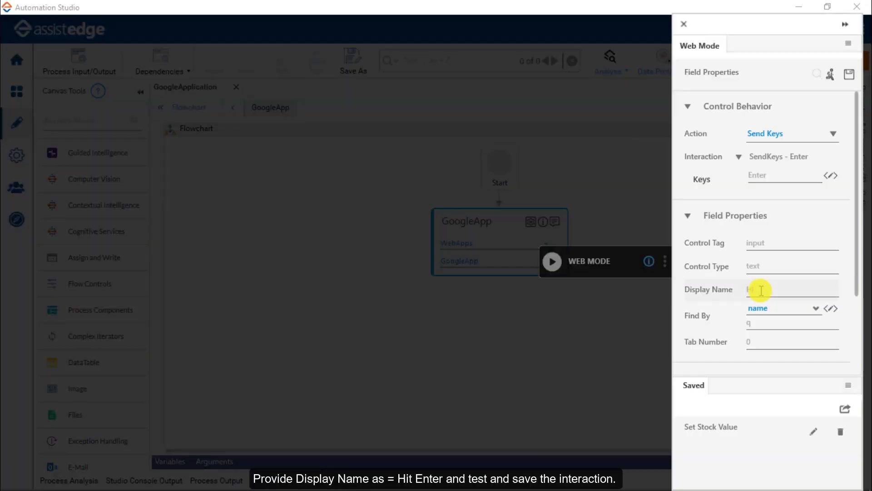
text(it Enter)
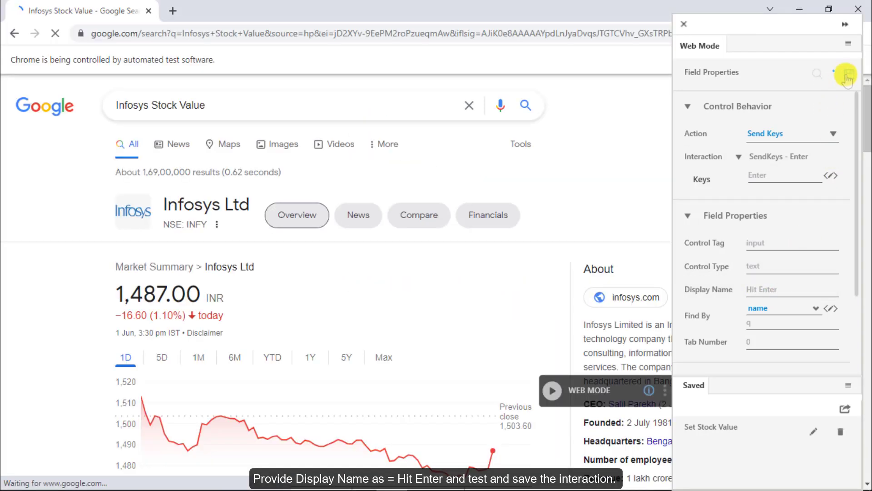
click(848, 76)
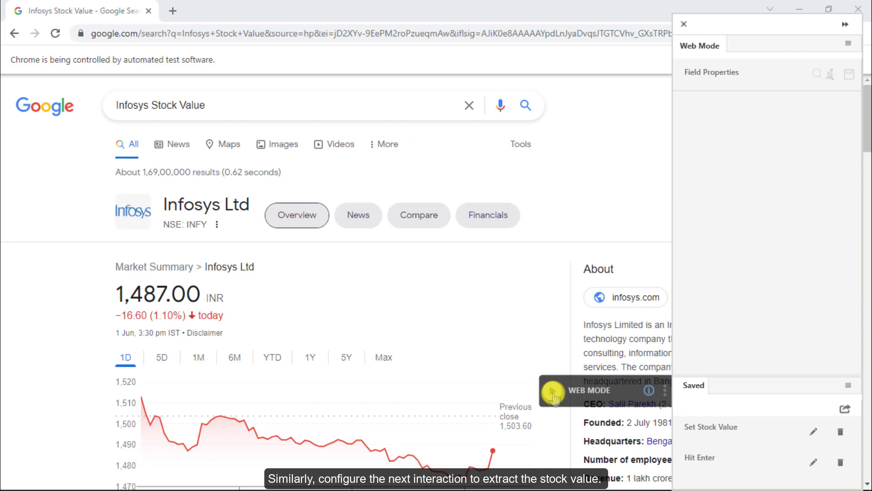
Step: Capture the stock price value on the results page as a Get Text interaction with the display name "Extract Price"
click(553, 391)
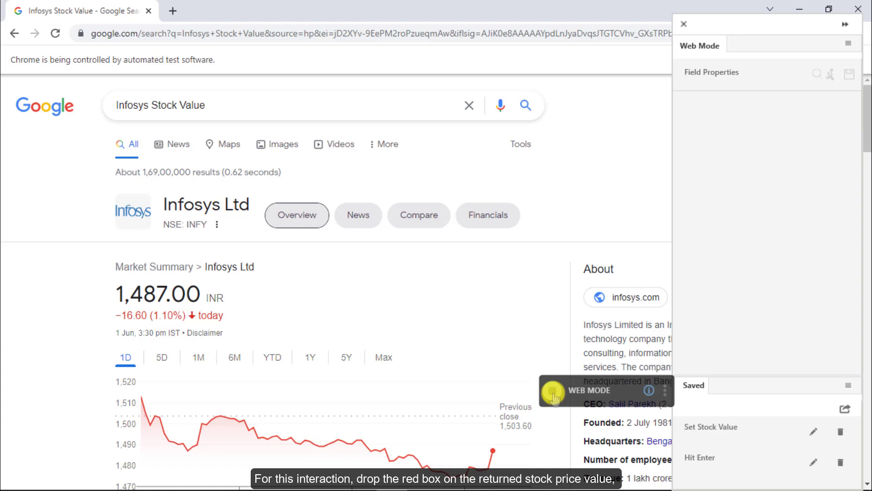
drag(553, 392, 149, 298)
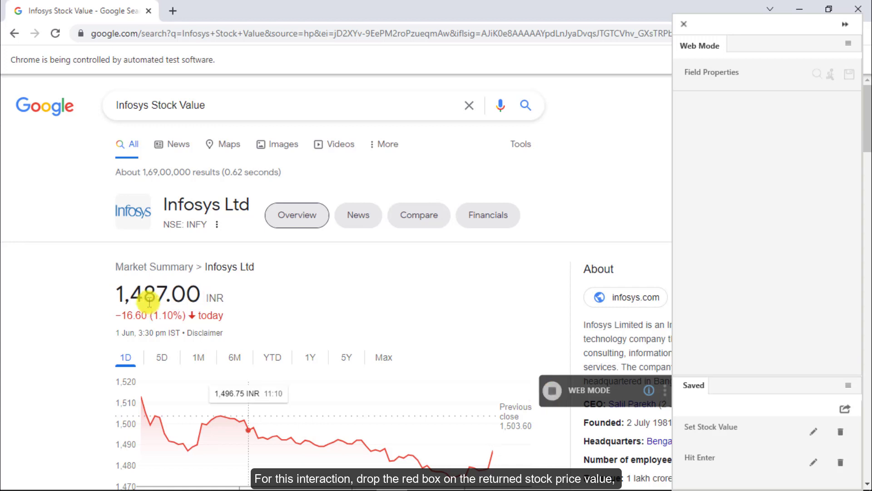
click(833, 134)
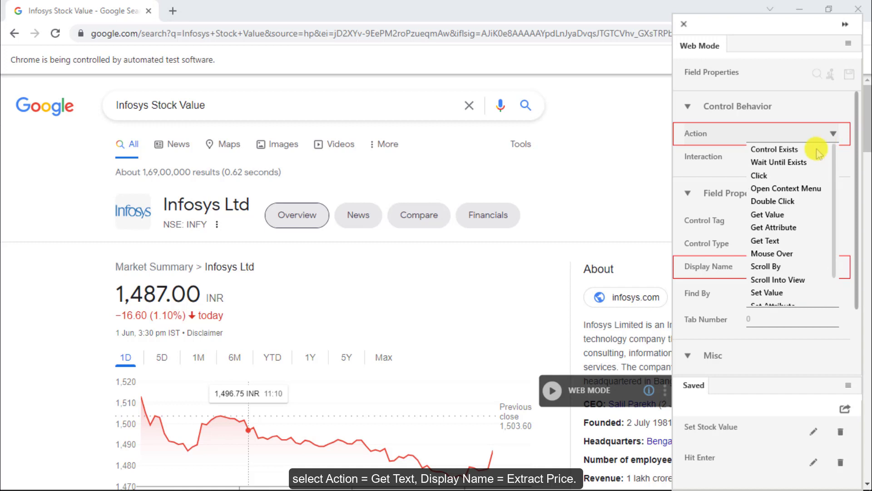
click(775, 241)
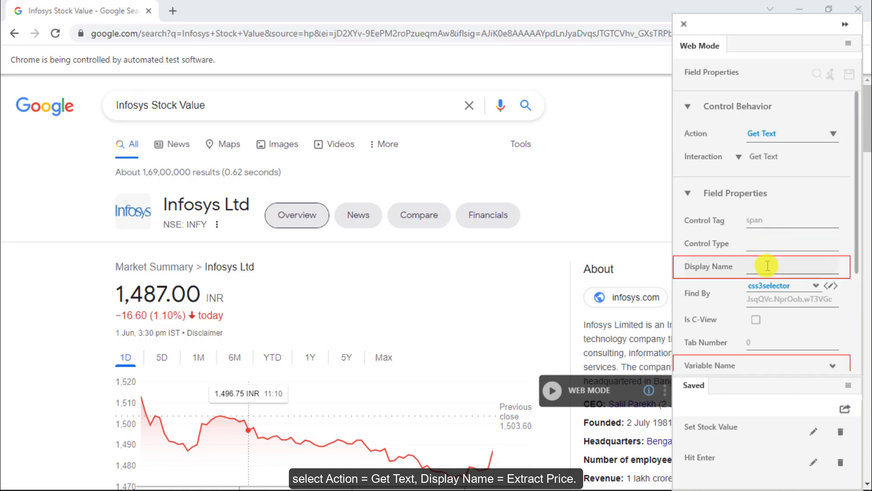
click(775, 263)
text(Extra)
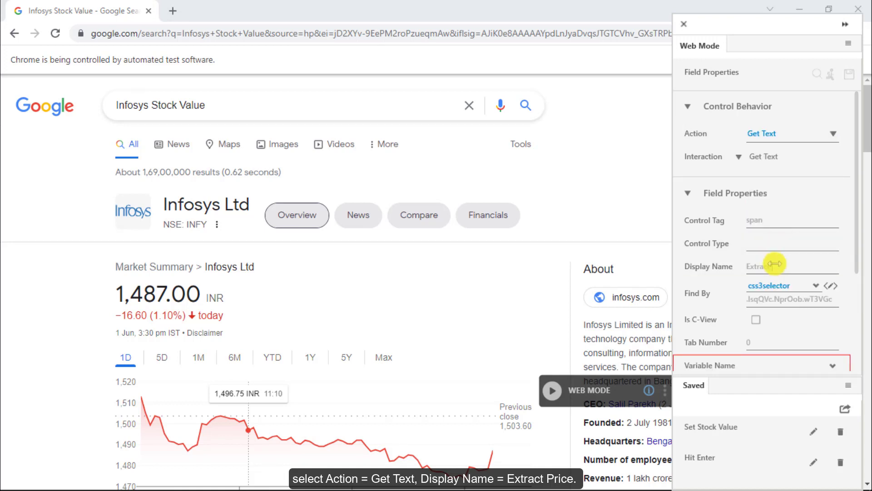
text(ct Price)
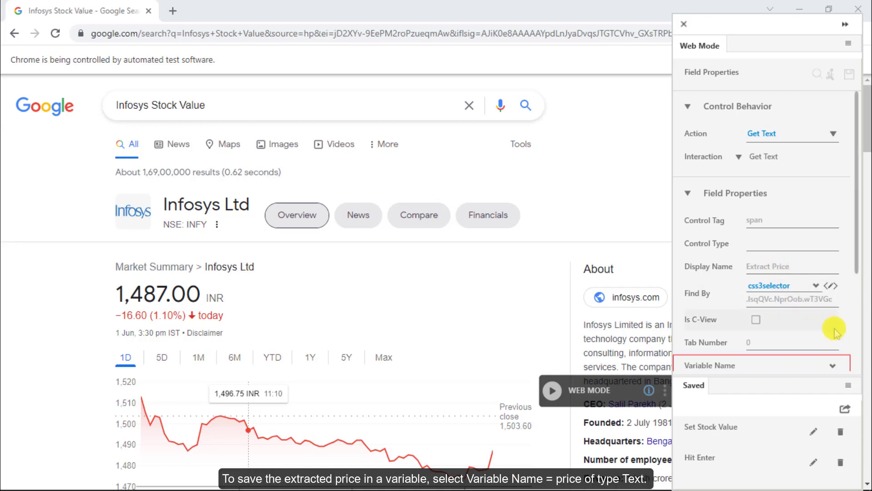
Step: Store the extracted text in a variable named Price of type Text and save the interaction
scroll(833, 333, down, 1)
click(770, 334)
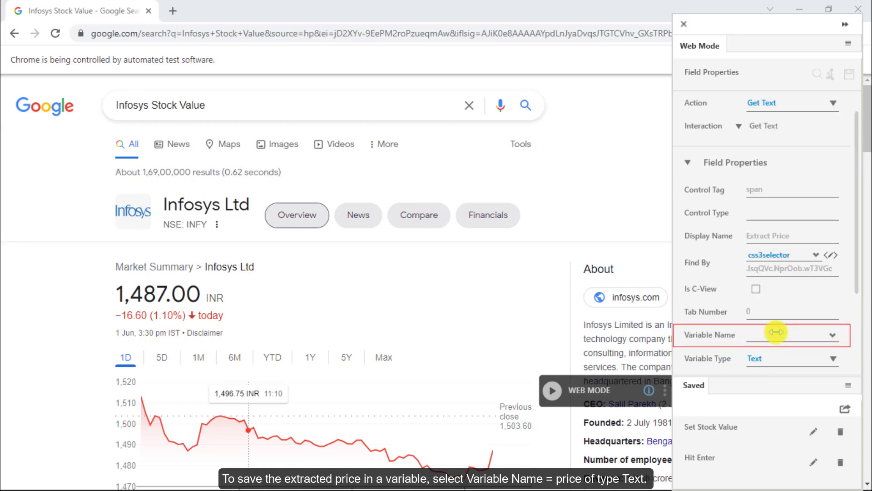
text(Price)
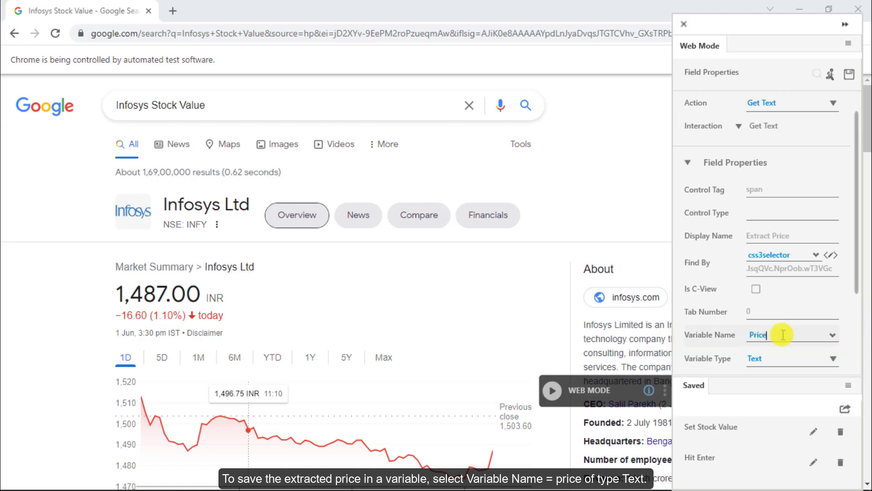
click(833, 358)
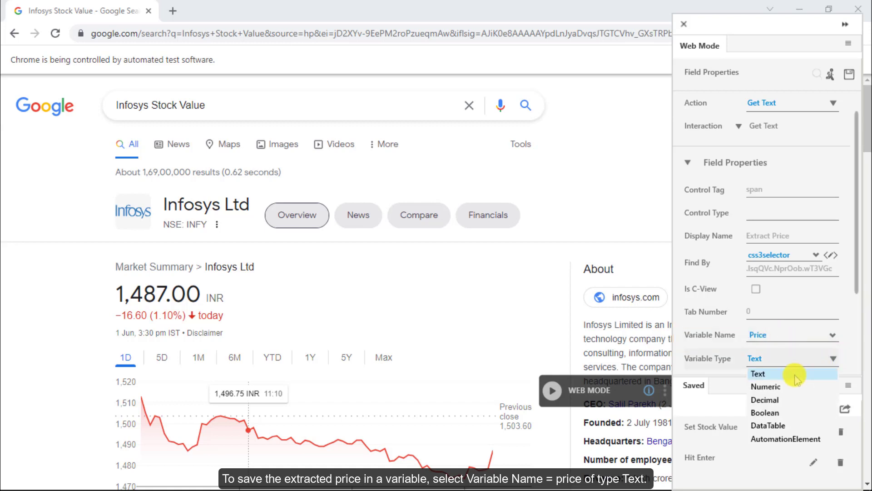
click(774, 374)
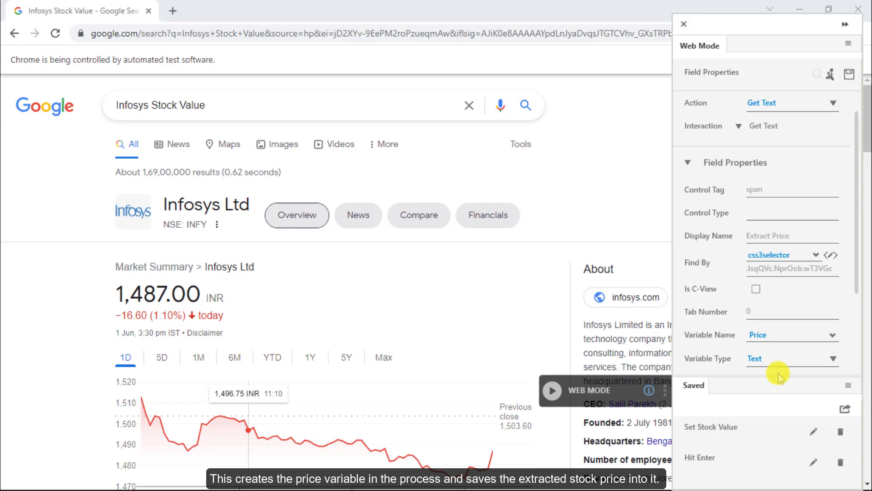
click(849, 75)
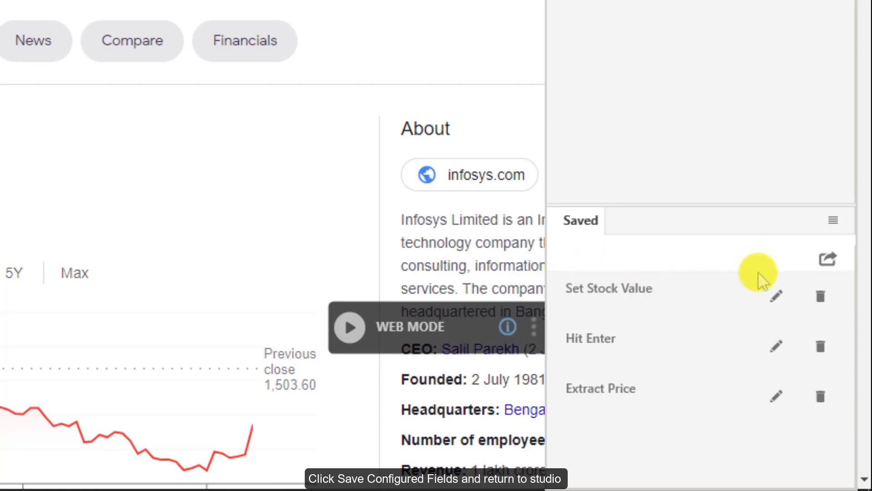
Step: Send the saved configured fields to the studio process and expand the GoogleApp activity to show its added steps
click(825, 266)
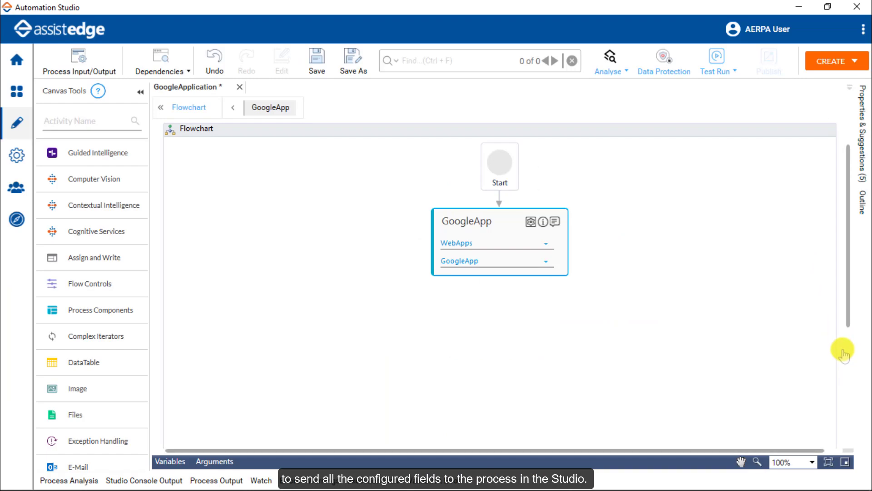
double_click(562, 275)
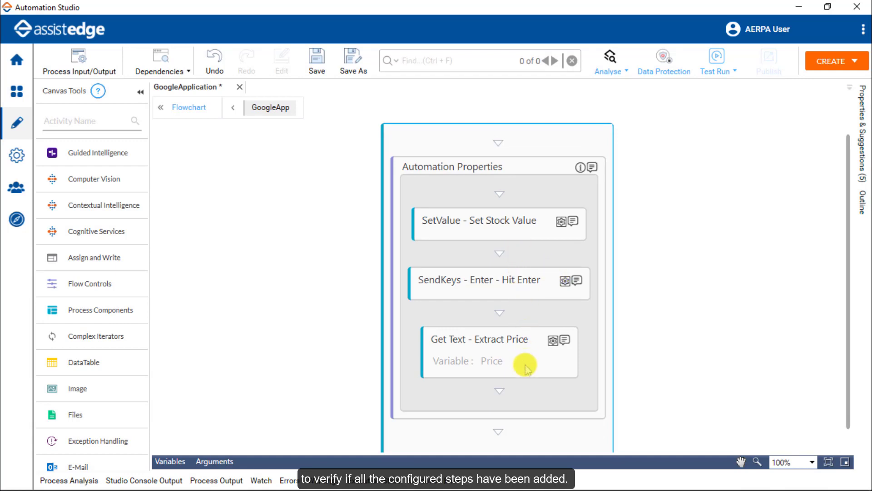
Step: Add a WriteLine activity below the Automation Properties block and set its Text to the Price variable
click(108, 263)
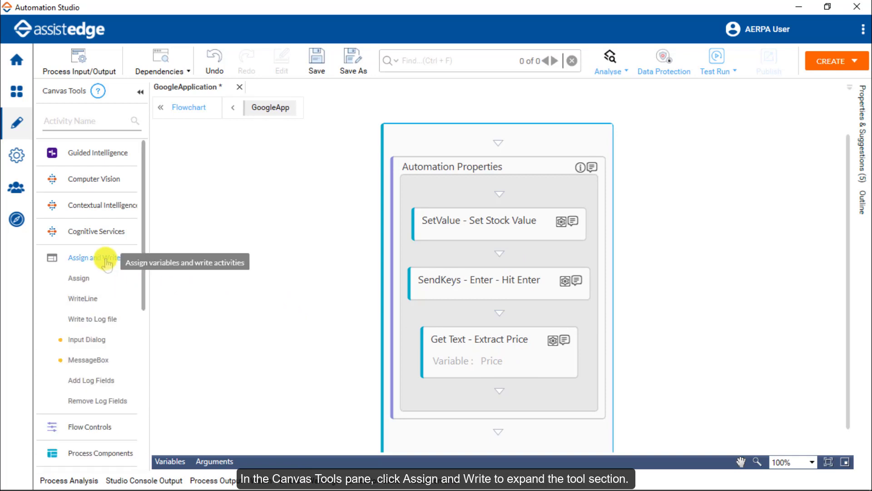
drag(91, 306, 303, 363)
drag(462, 406, 497, 416)
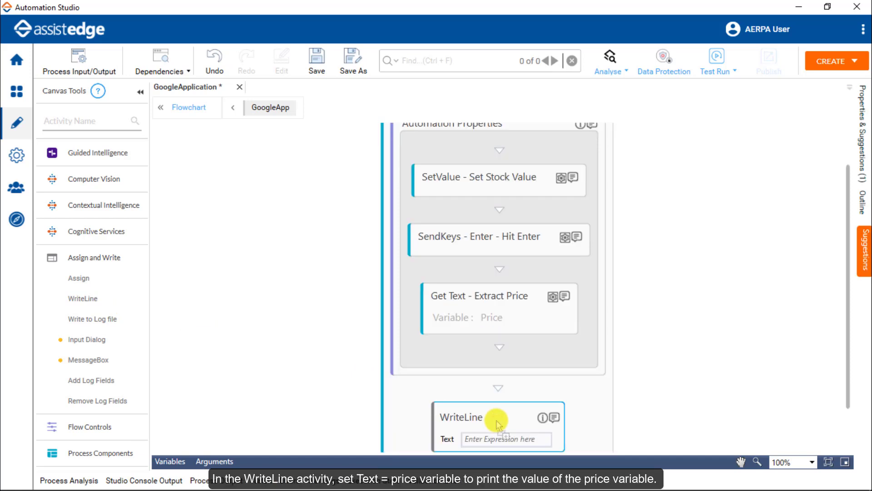
click(488, 440)
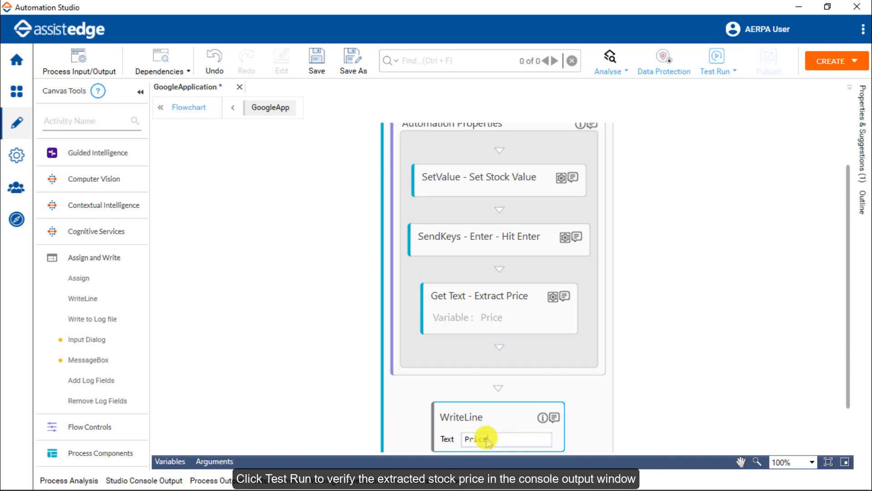
Step: Test-run the process, accepting the environment setup confirmation, and open the Studio Console Output to check the printed price
click(717, 63)
click(632, 152)
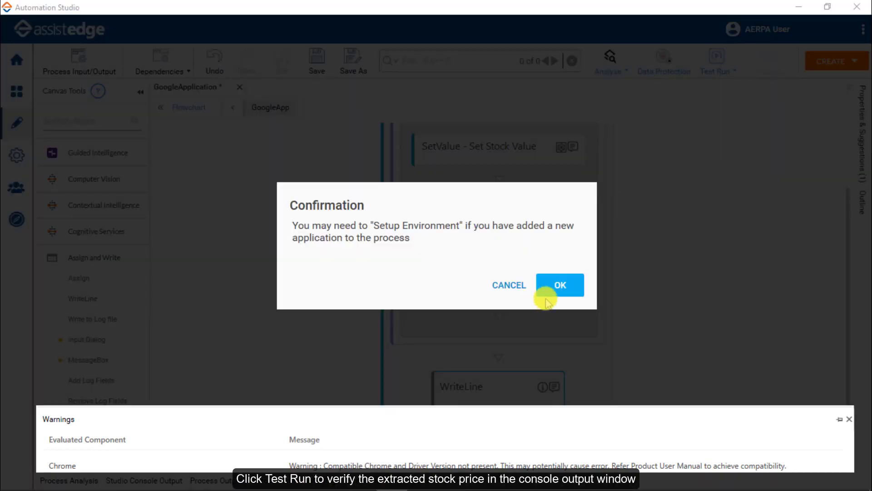
click(563, 285)
click(539, 222)
click(144, 480)
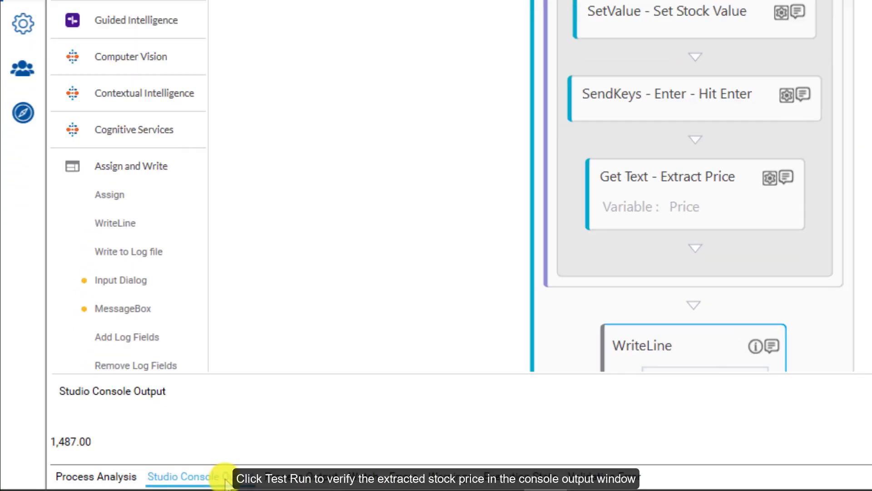